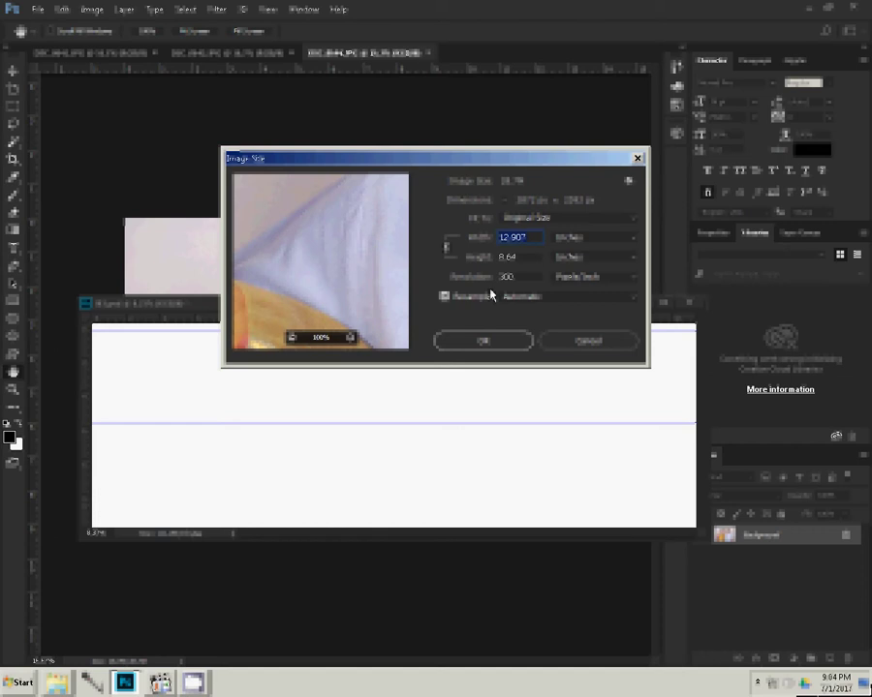
Step: Confirm the couple photo's new size, cut the whole image, and close DSC_0644 unsaved
click(483, 341)
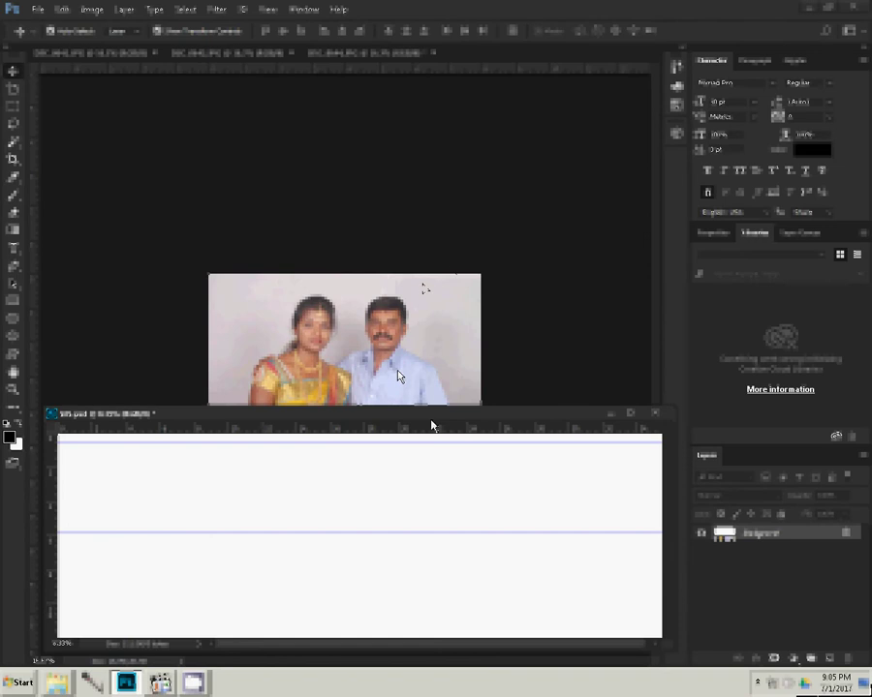
click(423, 285)
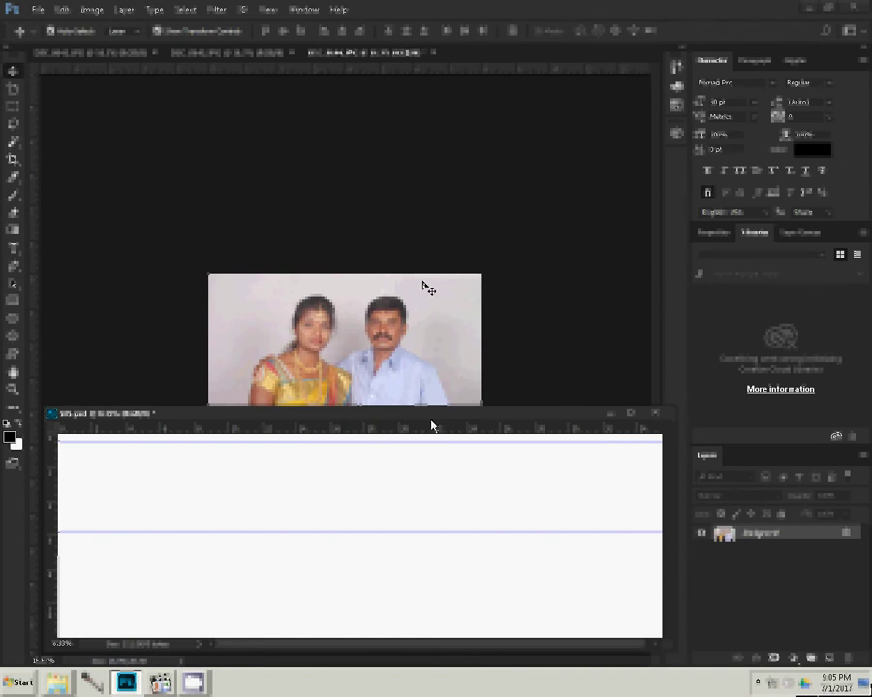
key(ctrl+t)
key(BackSpace)
key(ctrl+w)
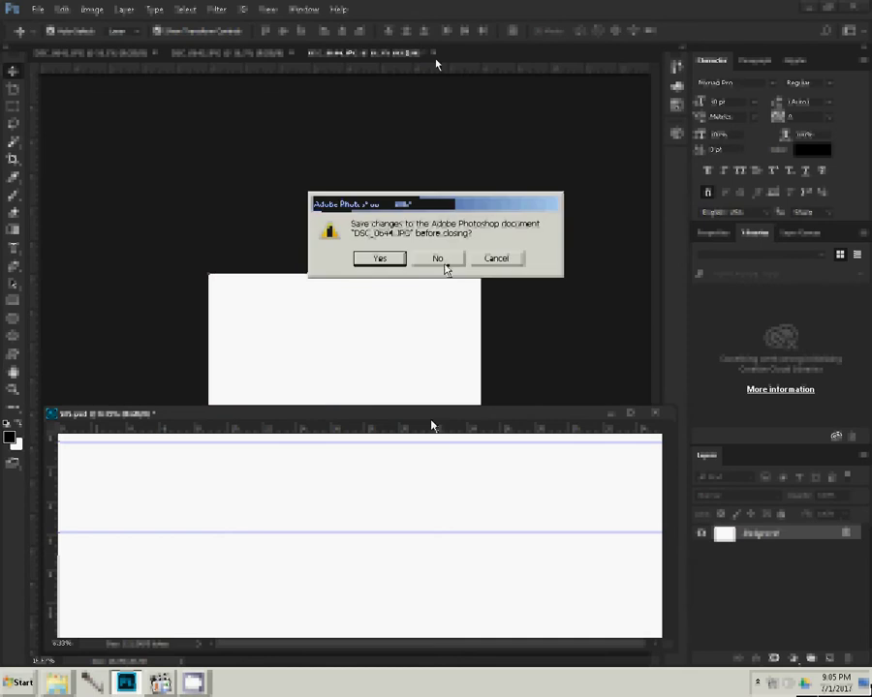
click(445, 265)
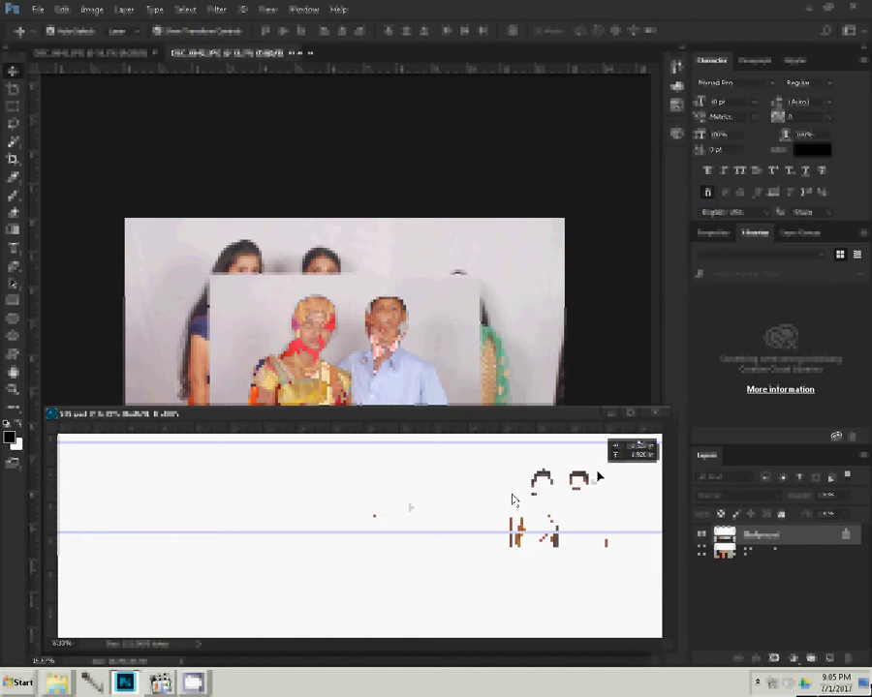
Step: Drag the couple photo to the album's top-right, then resize DSC_0642 and close it unsaved
drag(512, 500, 631, 451)
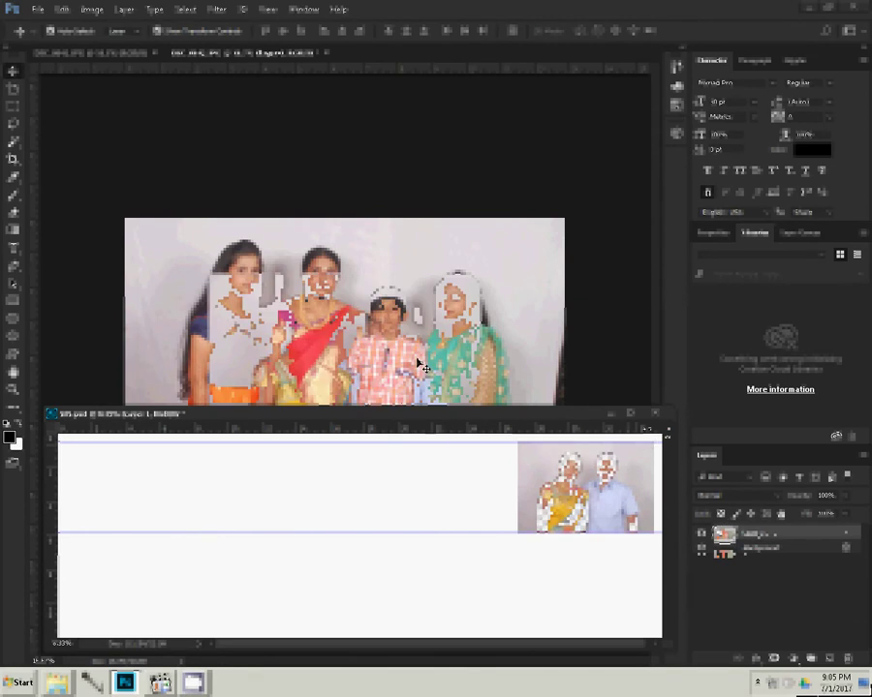
key(ctrl+alt+i)
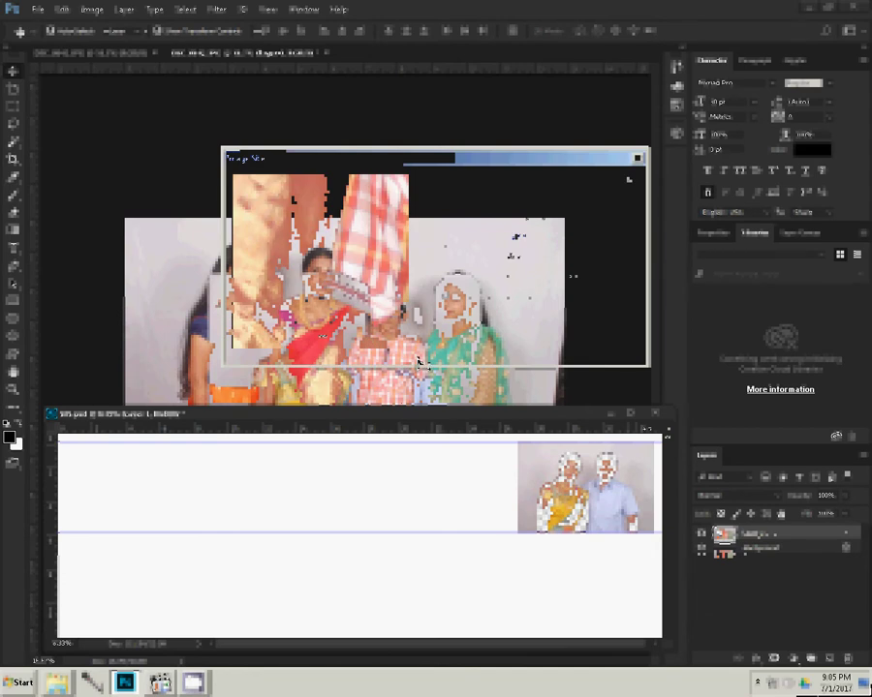
click(500, 345)
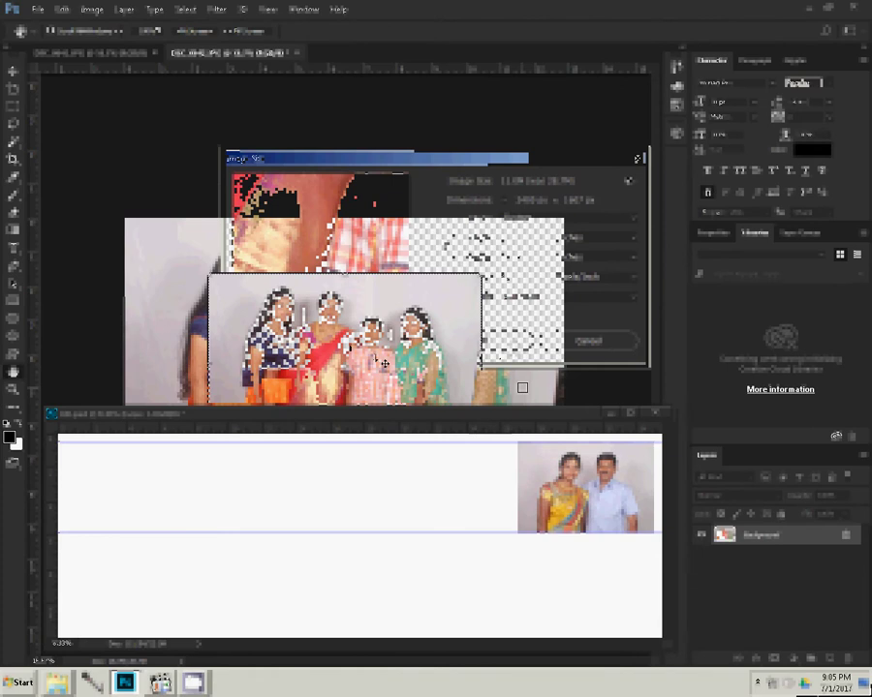
click(296, 52)
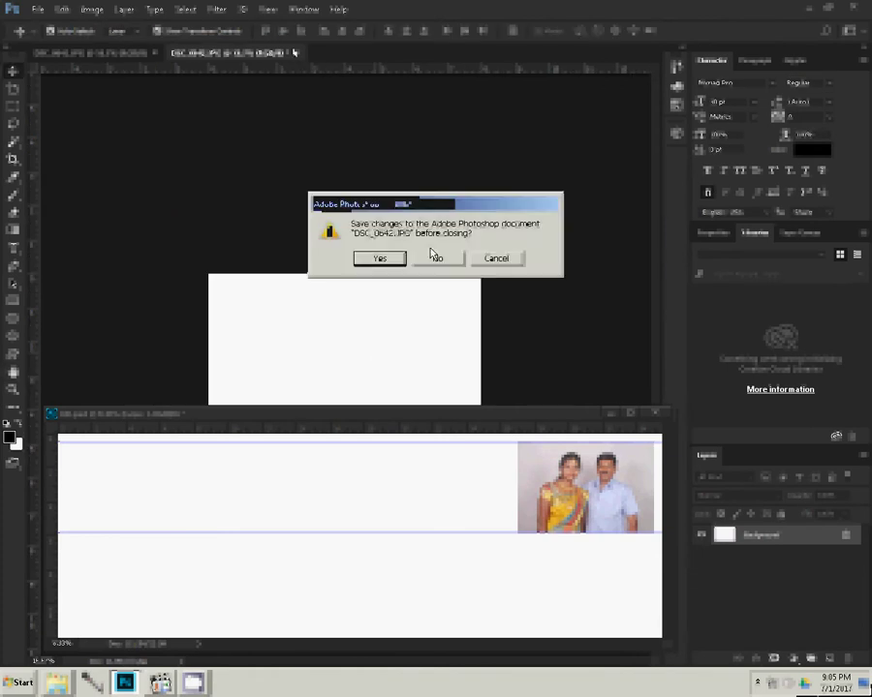
click(433, 256)
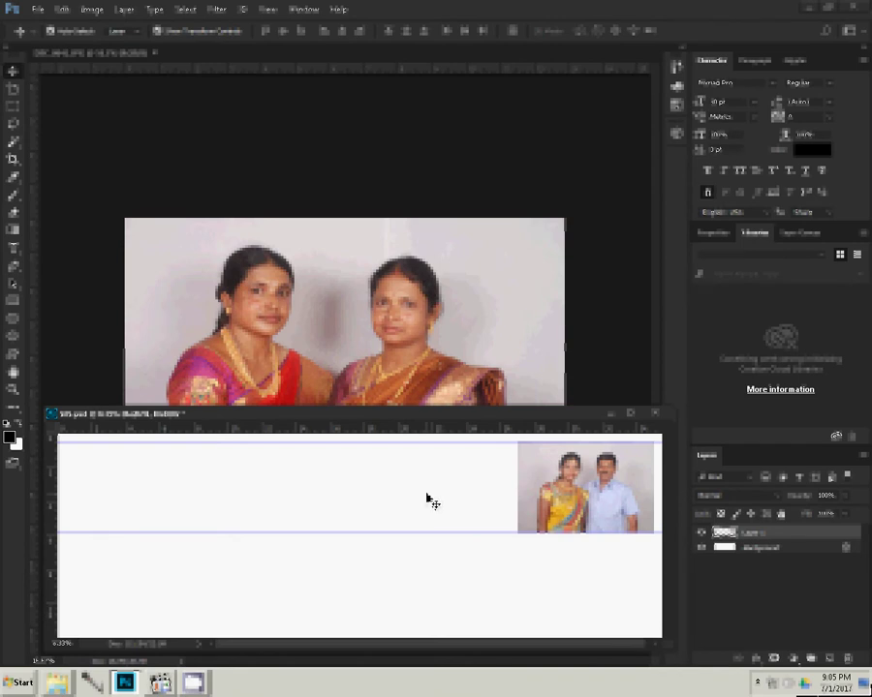
Step: Paste the four-person photo as Layer 2 and align it in the top row beside the couple photo
key(ctrl+v)
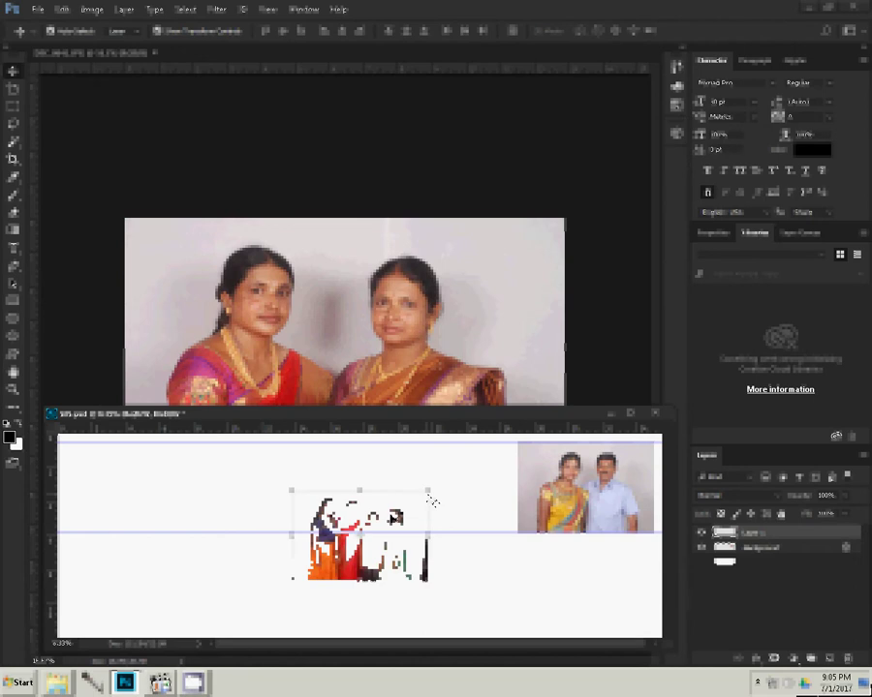
mouse_move(451, 479)
mouse_down()
mouse_move(460, 440)
mouse_move(516, 442)
mouse_up()
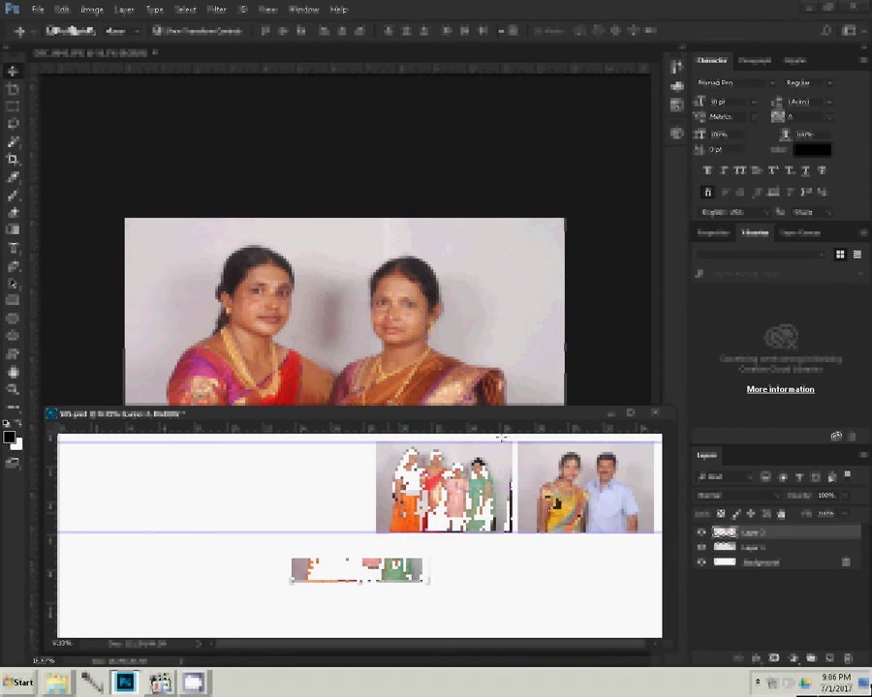
drag(502, 442, 533, 538)
key(m)
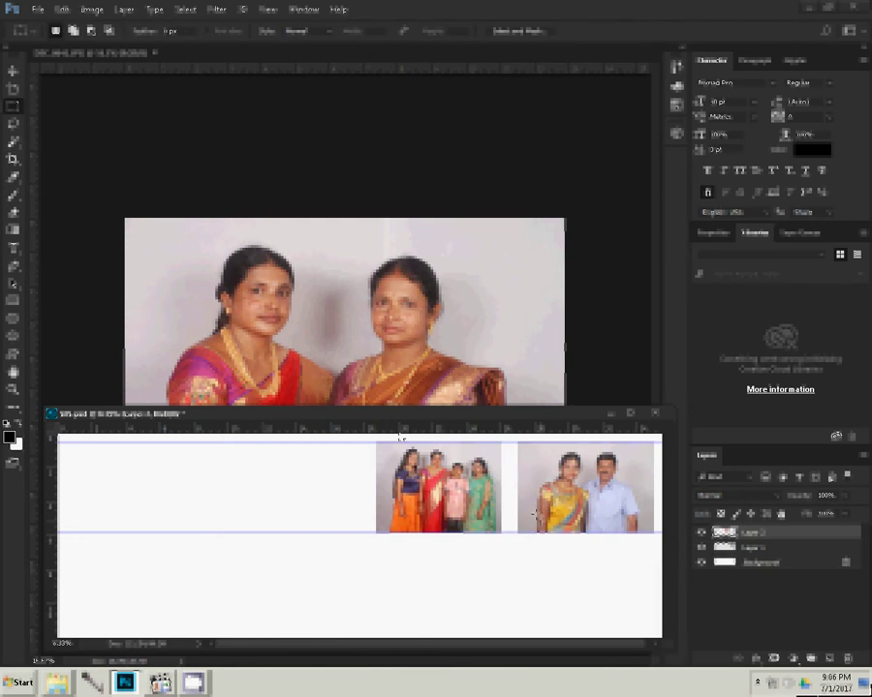
key(ctrl+d)
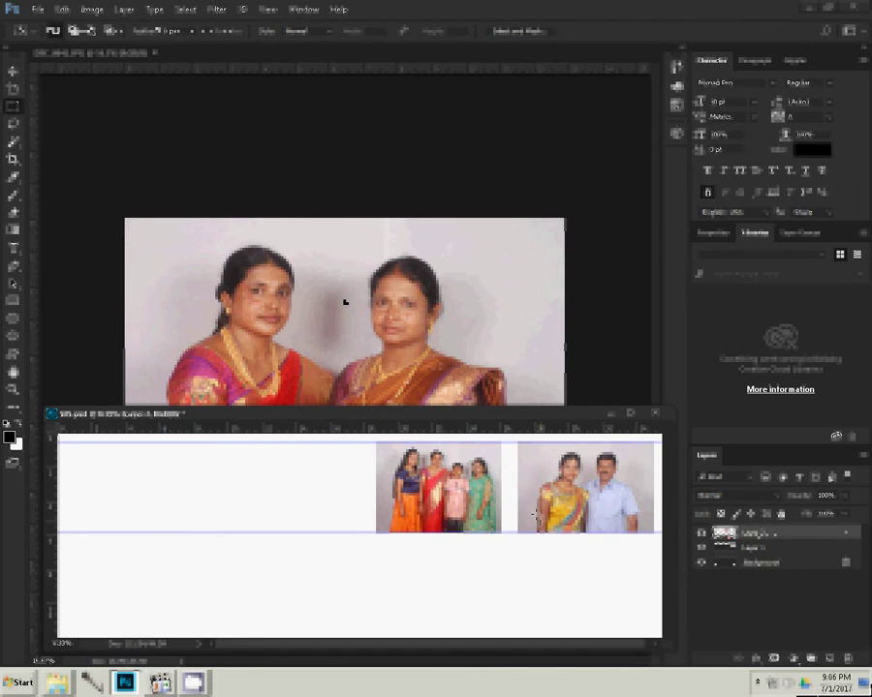
key(ctrl+alt+i)
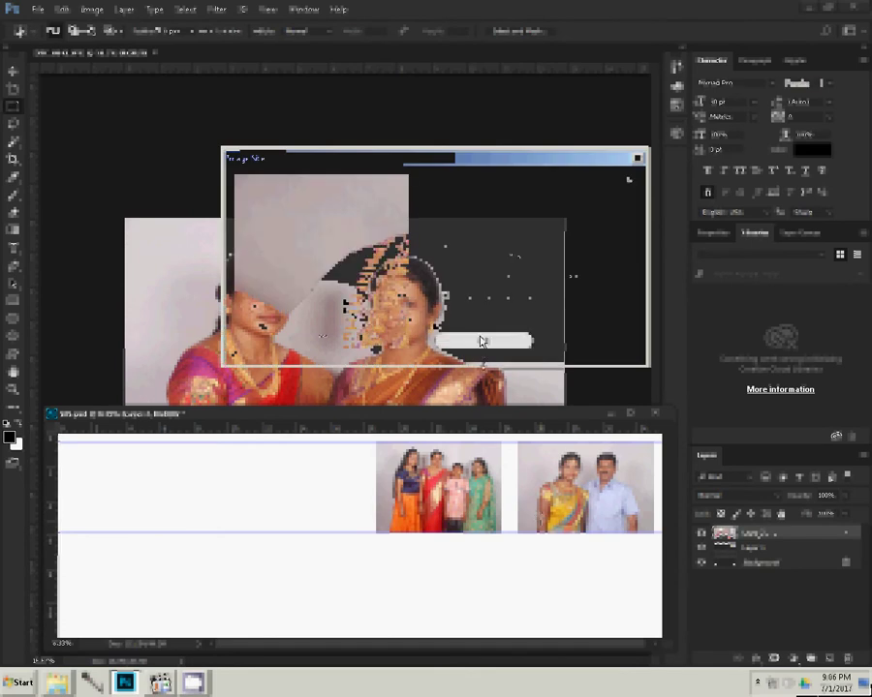
Step: Confirm the two-women photo's new size, cut the image out, and close its file unsaved
click(481, 341)
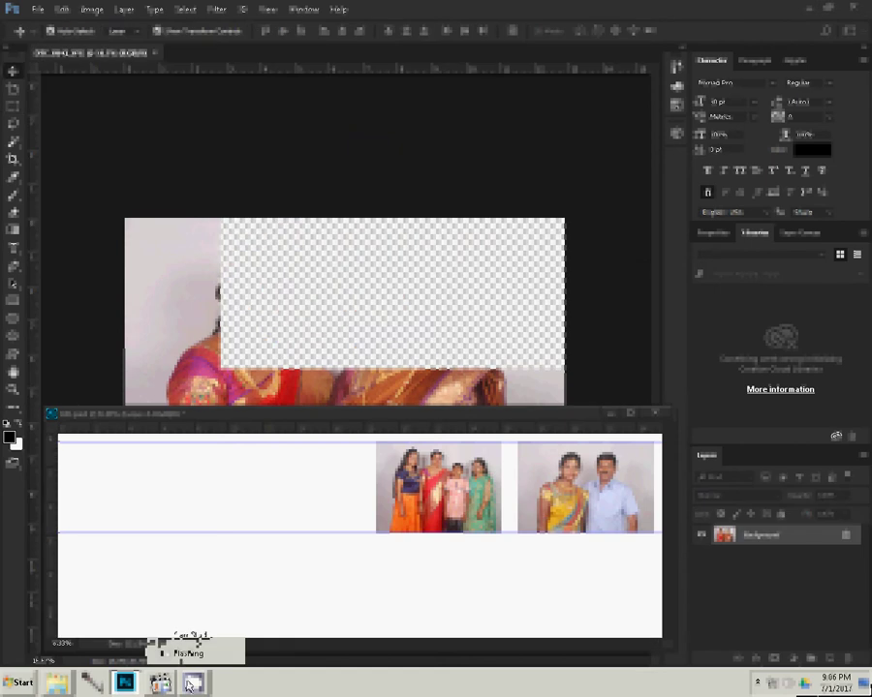
click(190, 684)
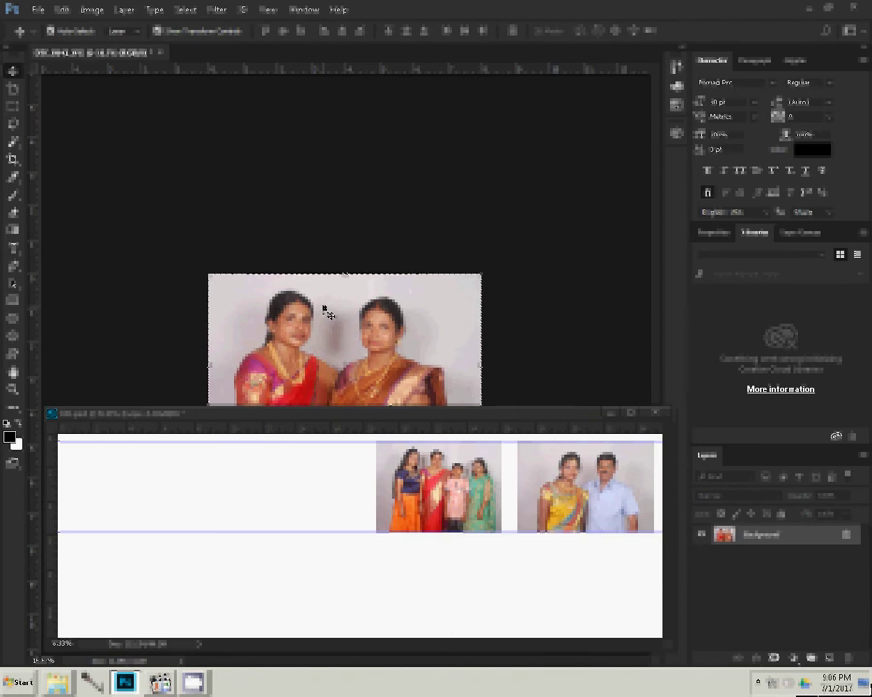
key(ctrl+BackSpace)
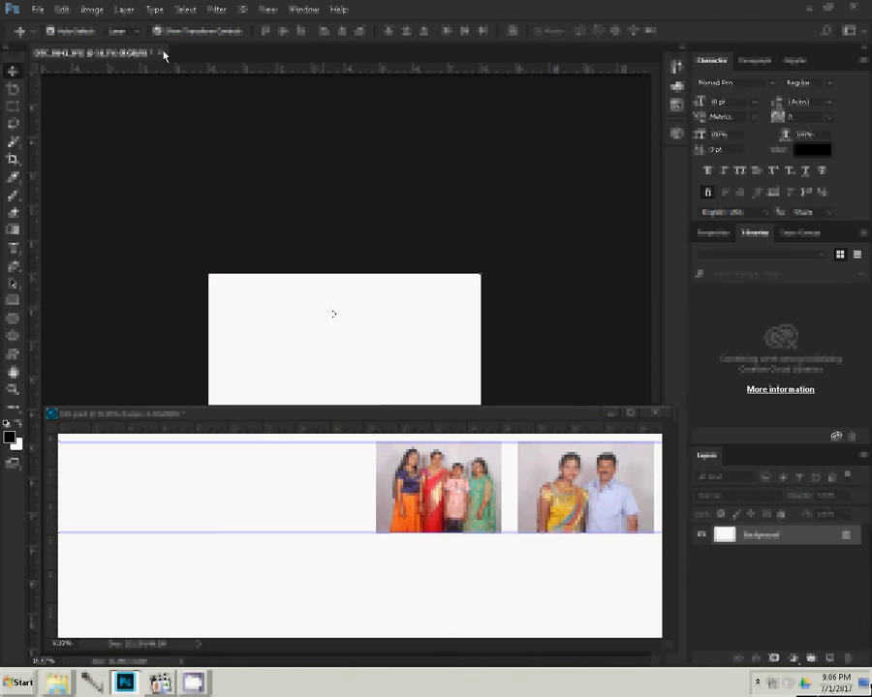
click(163, 52)
click(437, 256)
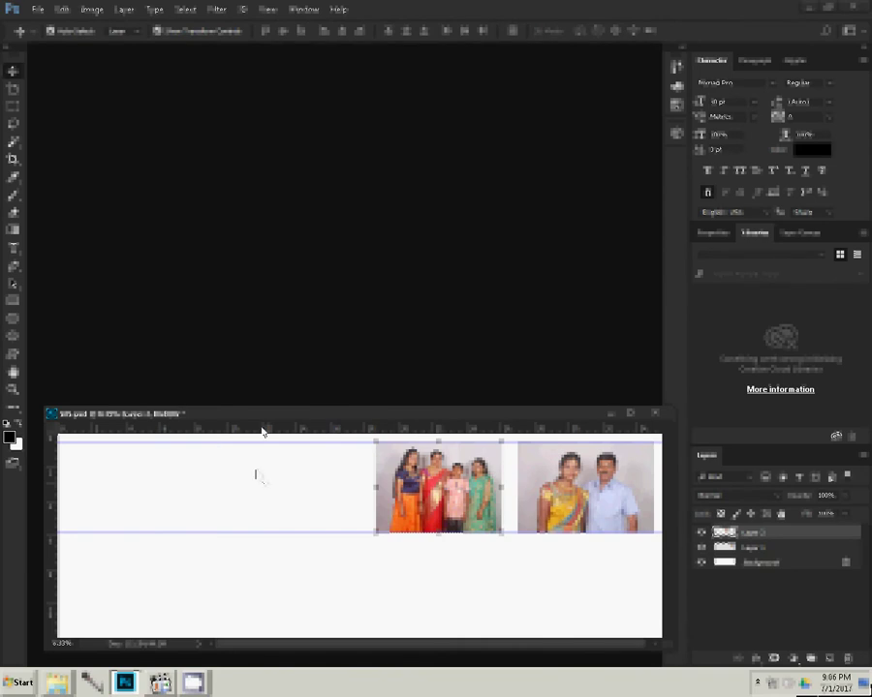
Step: Drag the two-women photo into the album's top-left corner, snapping it to the guides
drag(224, 479, 225, 489)
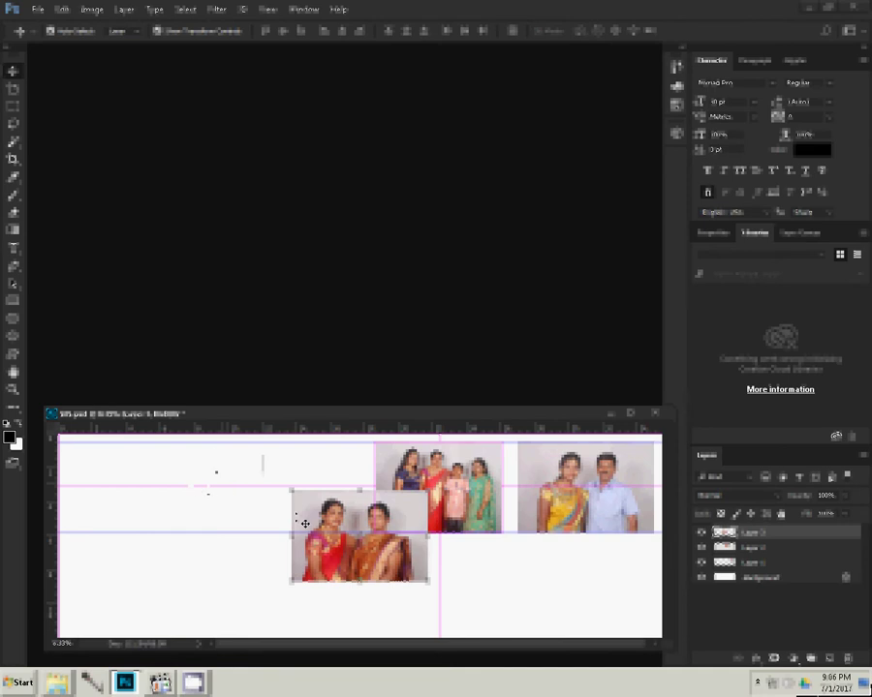
mouse_move(304, 523)
mouse_down()
mouse_move(217, 475)
mouse_move(174, 465)
mouse_up()
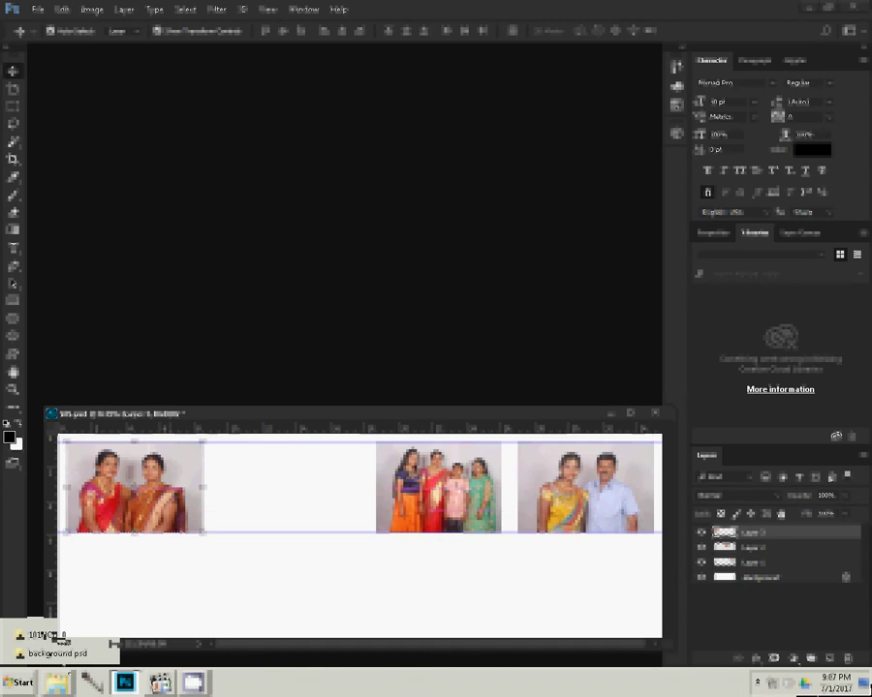
click(48, 636)
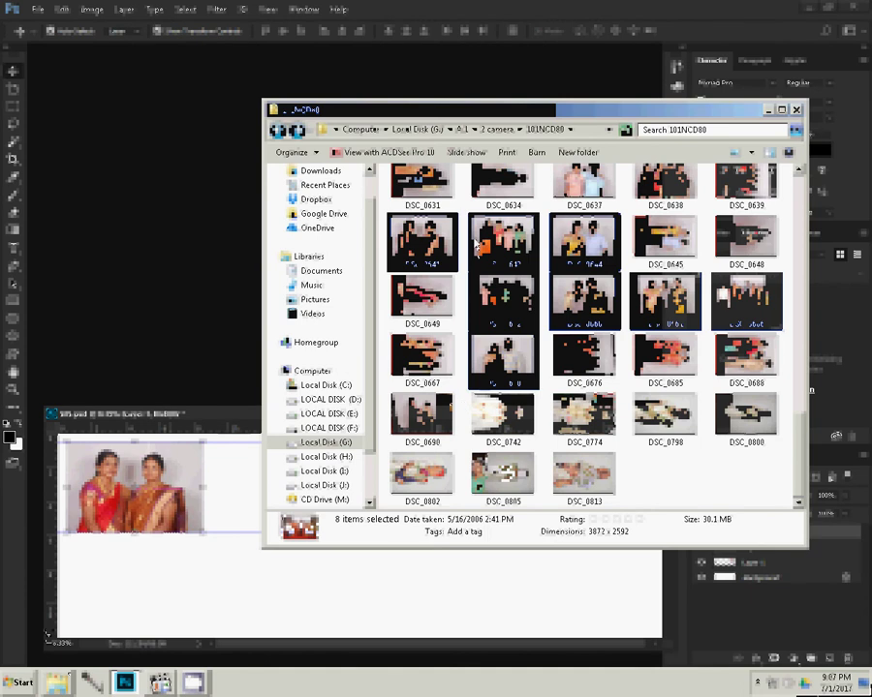
mouse_move(503, 238)
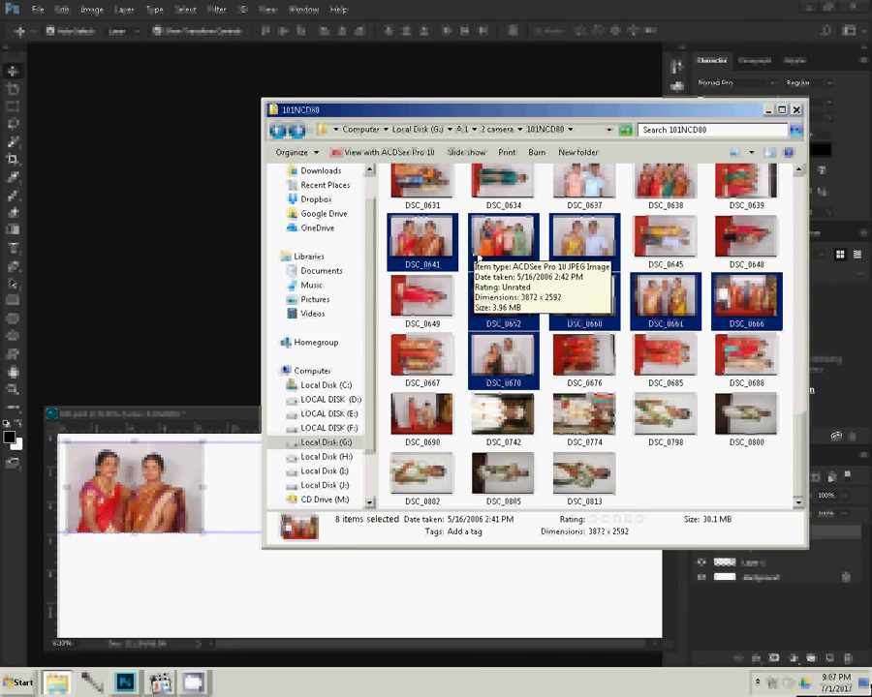
Step: Cut the eight used DSC photos and paste them into 101NCD80's Delete folder
drag(478, 260, 318, 178)
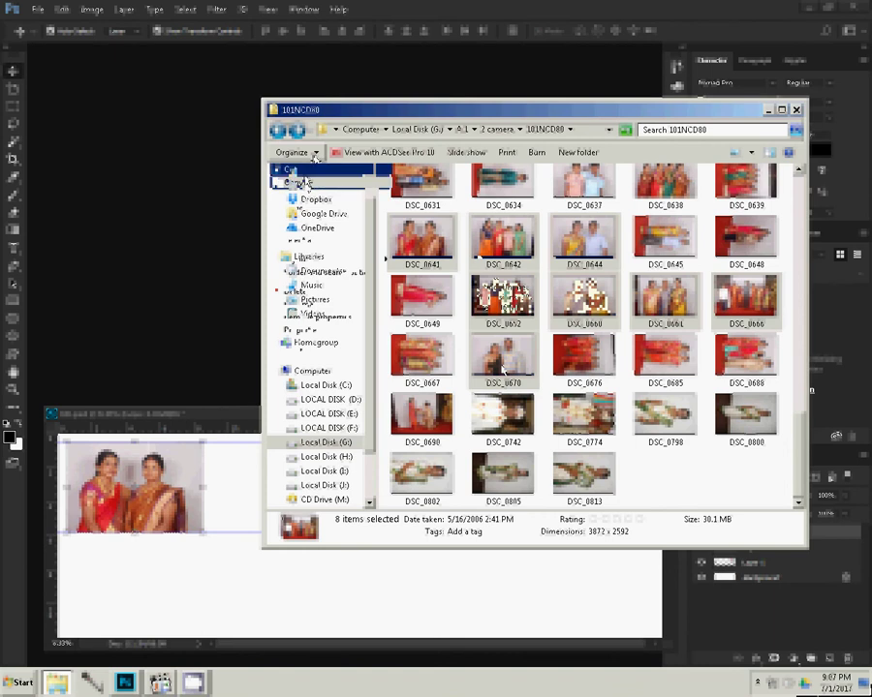
mouse_move(318, 178)
mouse_down()
mouse_move(308, 174)
mouse_move(318, 187)
mouse_up()
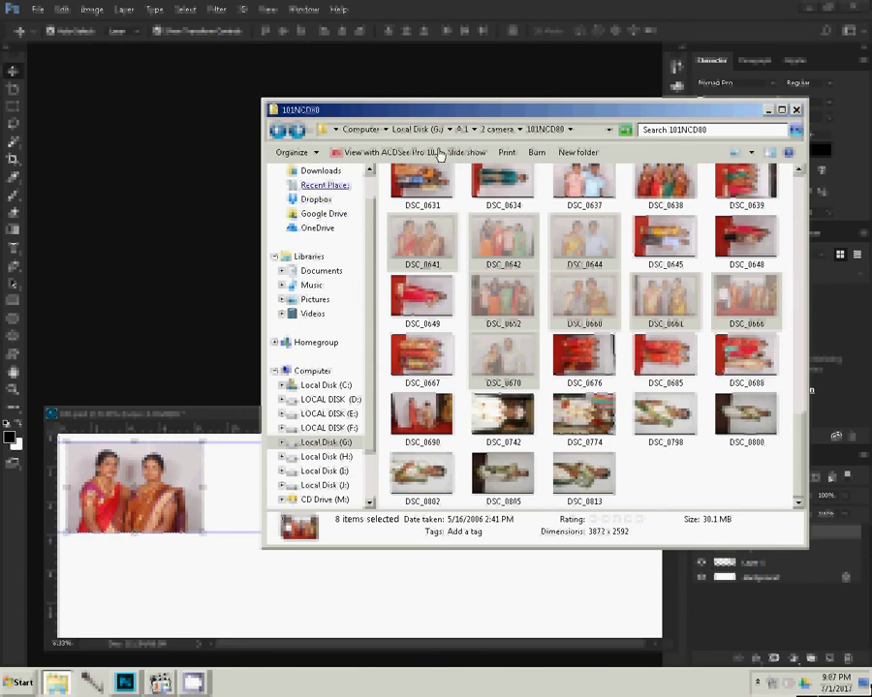
click(726, 480)
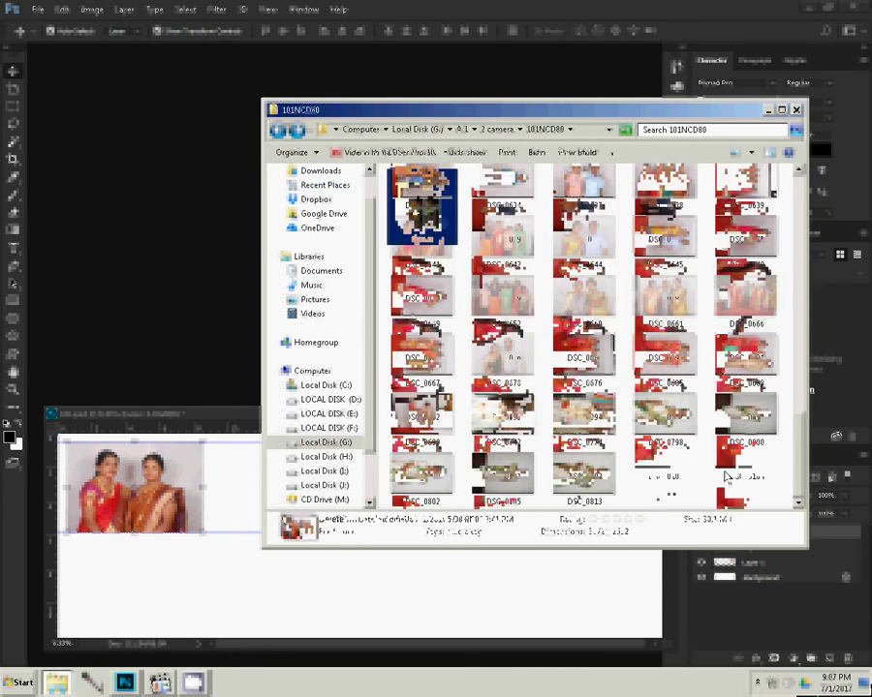
double_click(414, 208)
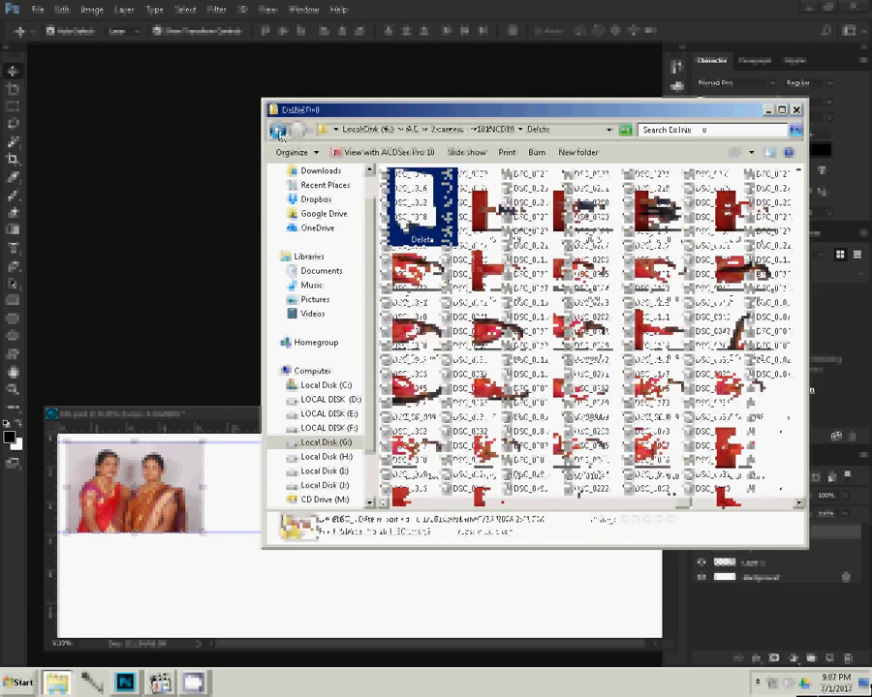
click(279, 132)
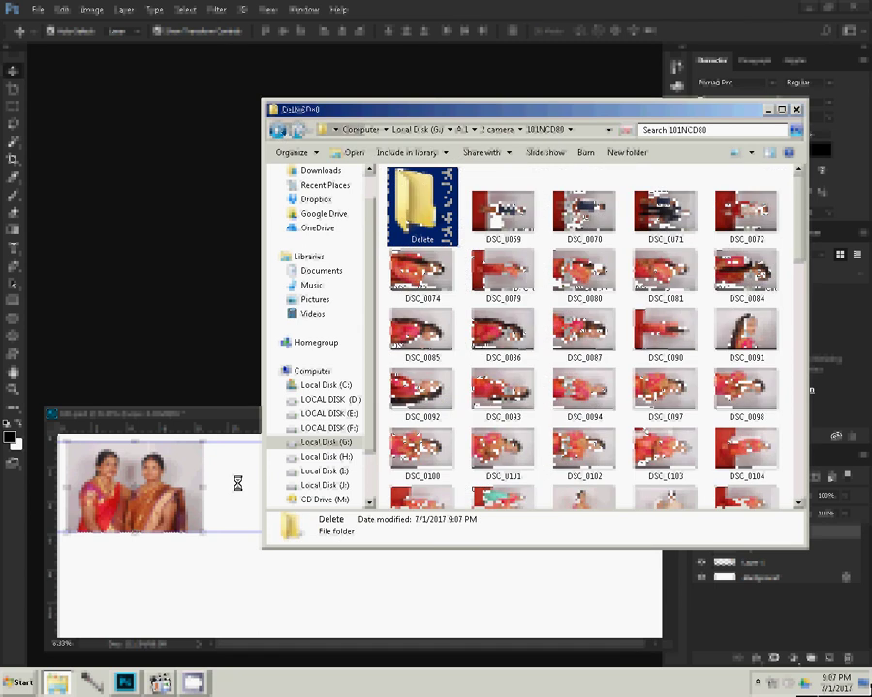
click(70, 178)
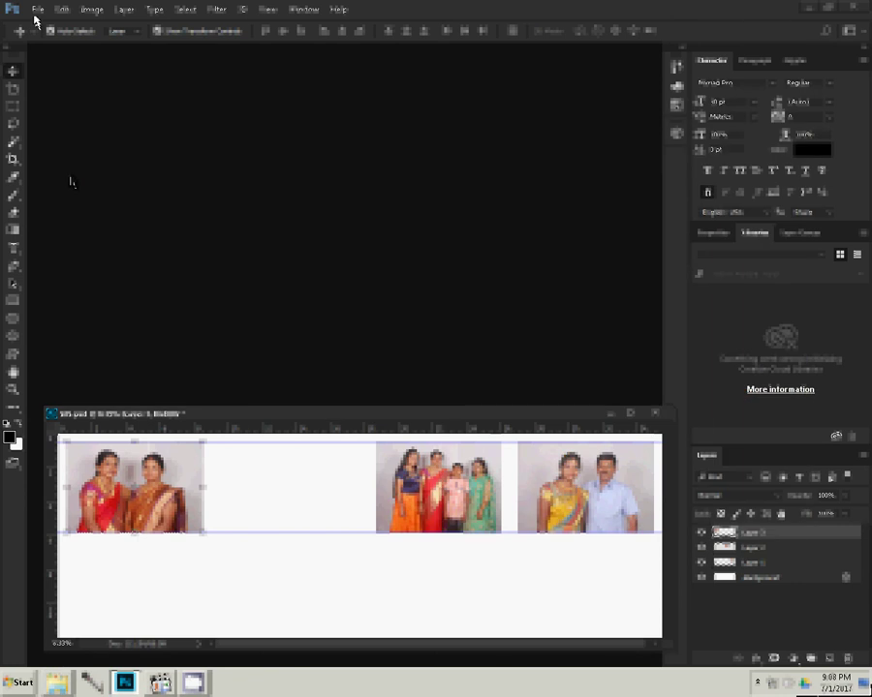
Step: Save the album as 182 in Photoshop (*.PSD) format in the k 1 folder on F:
click(36, 9)
click(48, 159)
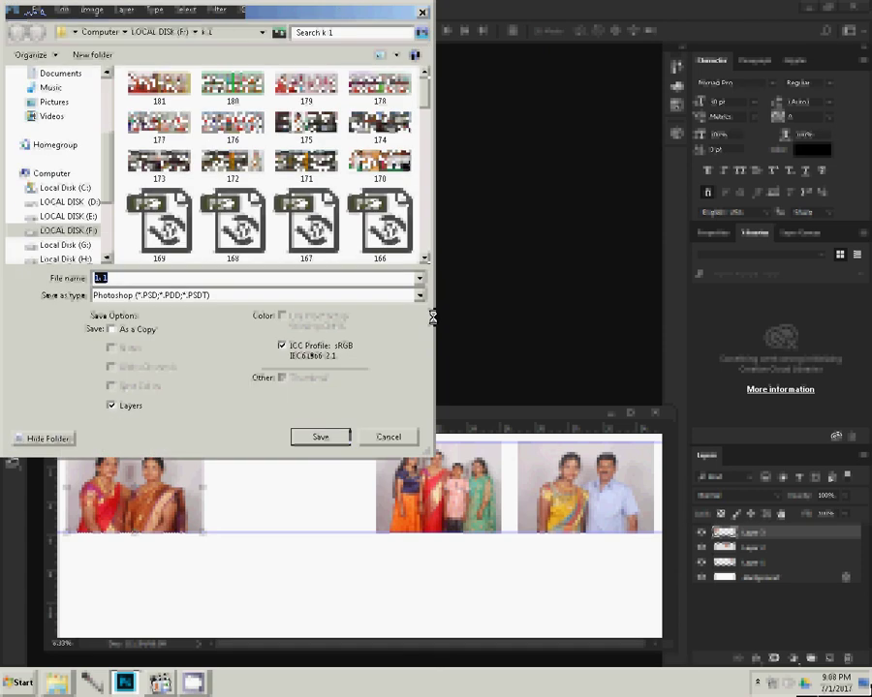
drag(433, 317, 429, 317)
text(8)
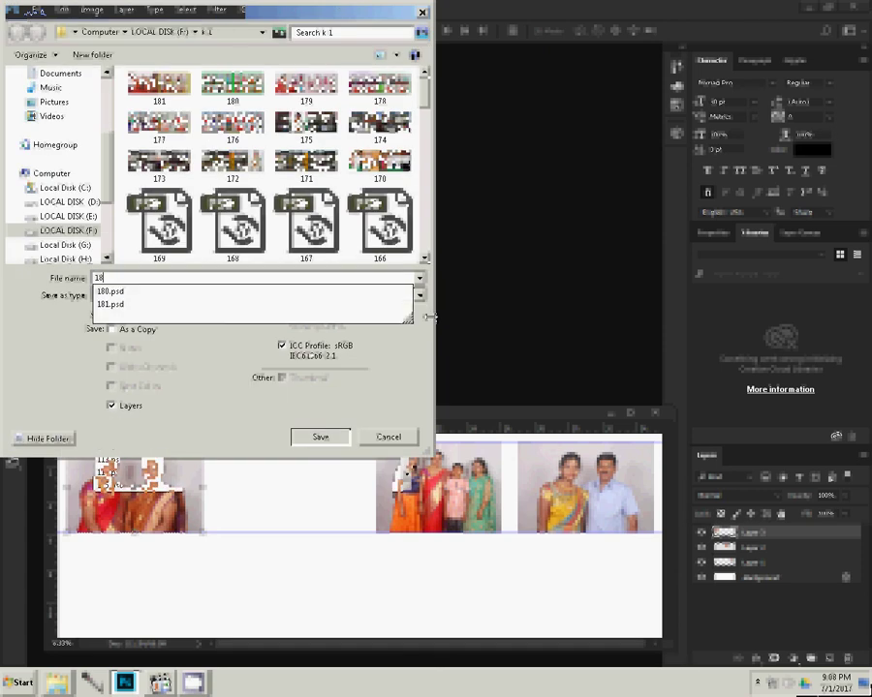
text(2)
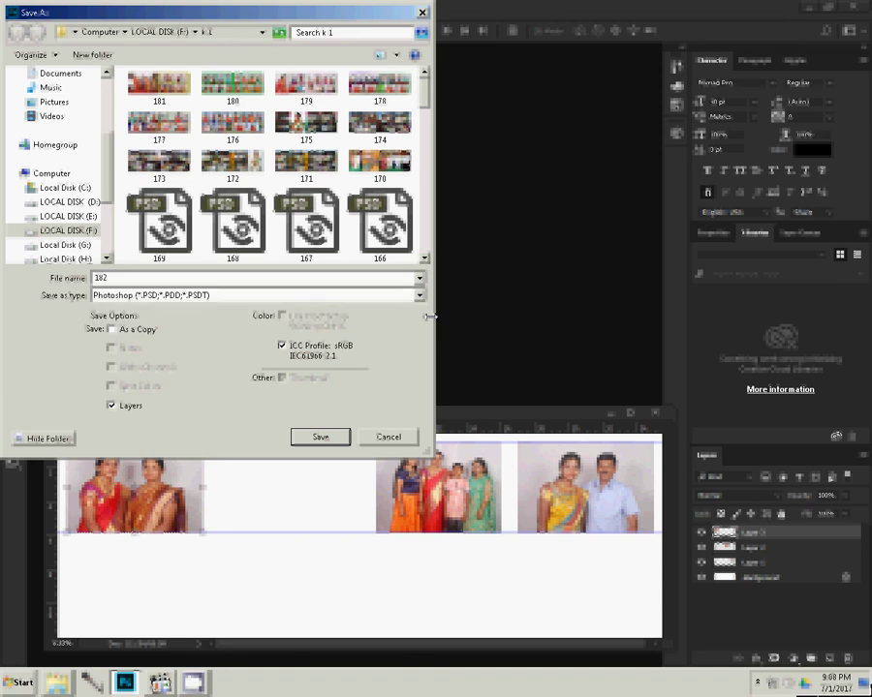
click(321, 436)
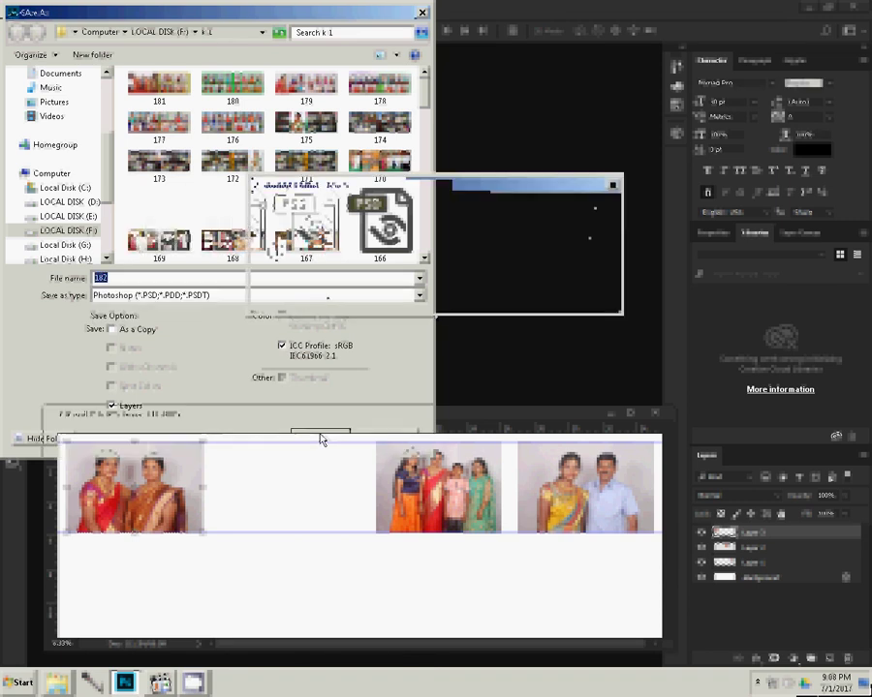